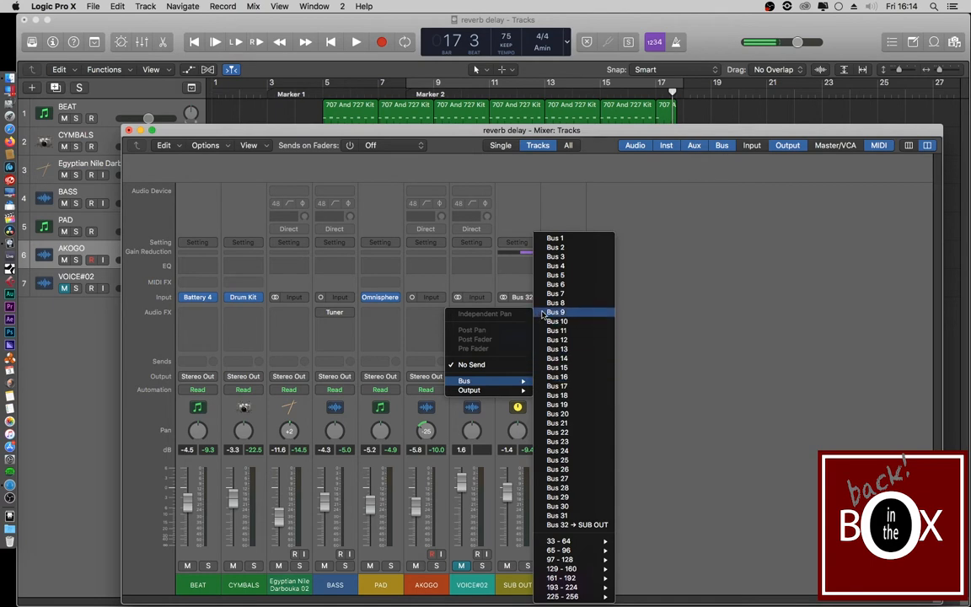
Send VOICE#02 to Bus 1 and insert a stereo SilverVerb reverb on the Aux 2 channel.
{"action": "left_click", "coordinate": [563, 240]}
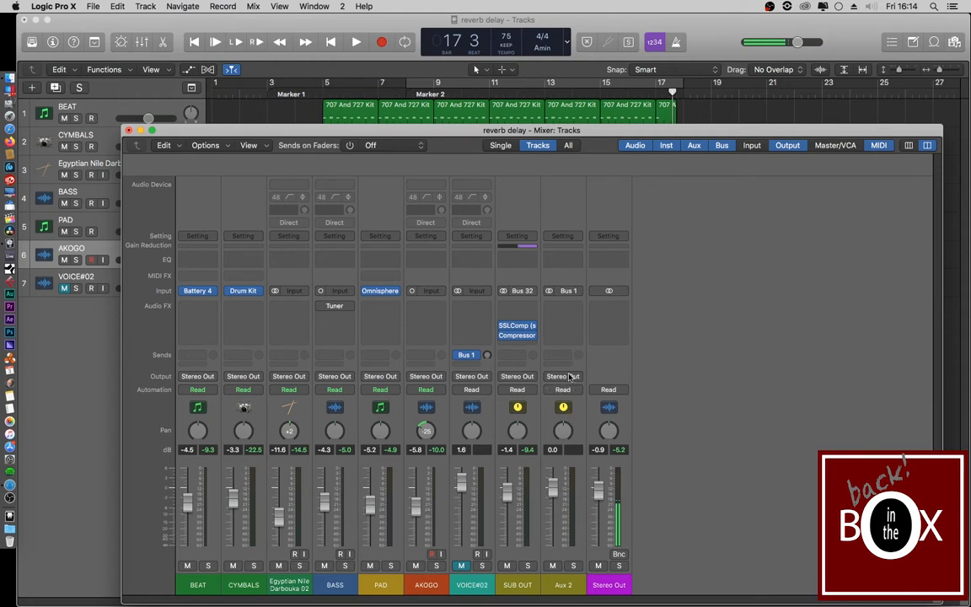
{"action": "left_click", "coordinate": [577, 309]}
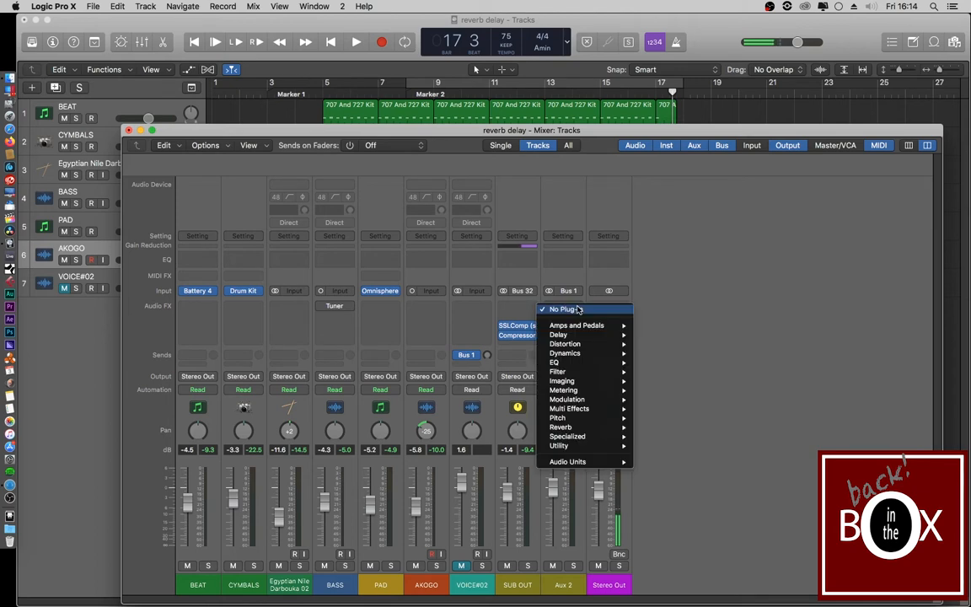
{"action": "mouse_move", "coordinate": [594, 428]}
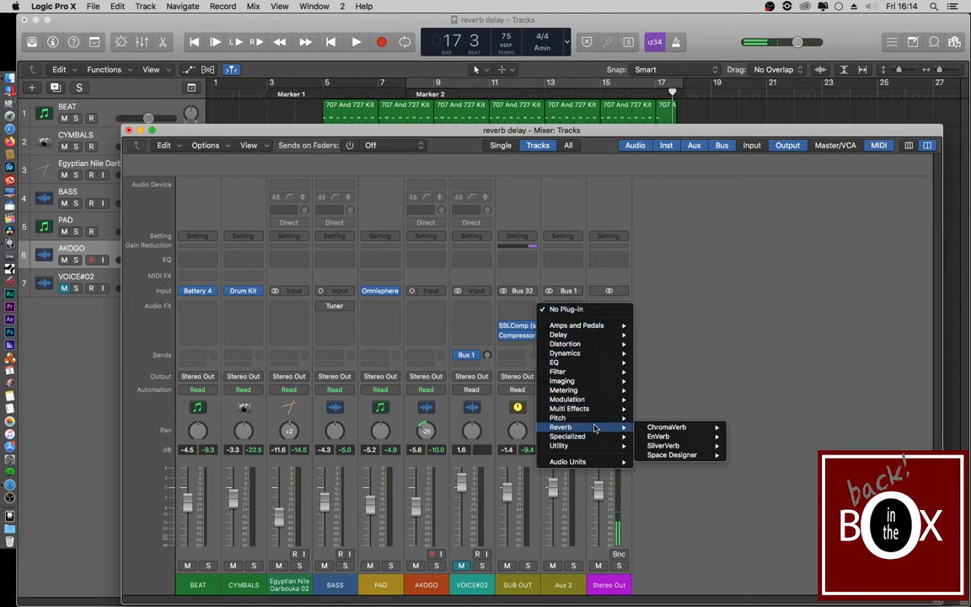
{"action": "mouse_move", "coordinate": [675, 445]}
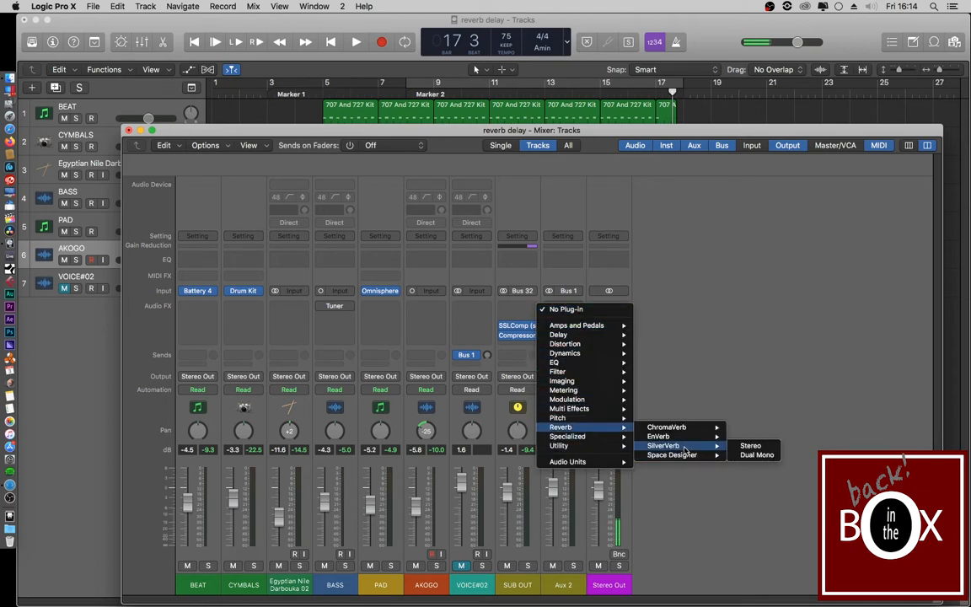
{"action": "left_click", "coordinate": [753, 446]}
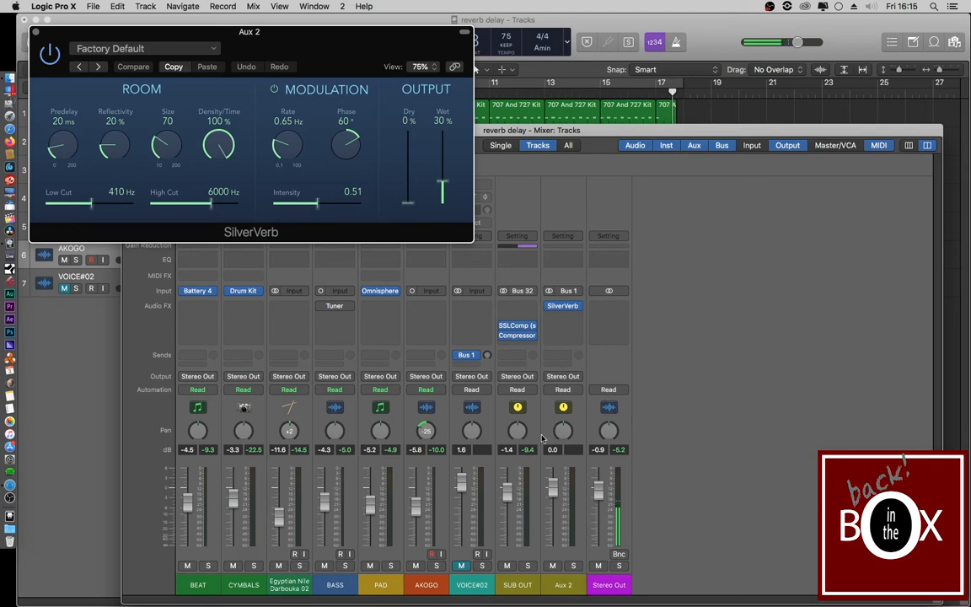
Raise the VOICE#02 send to Bus 1 slightly and set SilverVerb's Wet output on Aux 2 to 100%.
{"action": "mouse_move", "coordinate": [503, 338]}
{"action": "mouse_move", "coordinate": [488, 357]}
{"action": "left_mouse_down"}
{"action": "mouse_move", "coordinate": [482, 281]}
{"action": "mouse_move", "coordinate": [476, 367]}
{"action": "mouse_move", "coordinate": [484, 344]}
{"action": "left_mouse_up"}
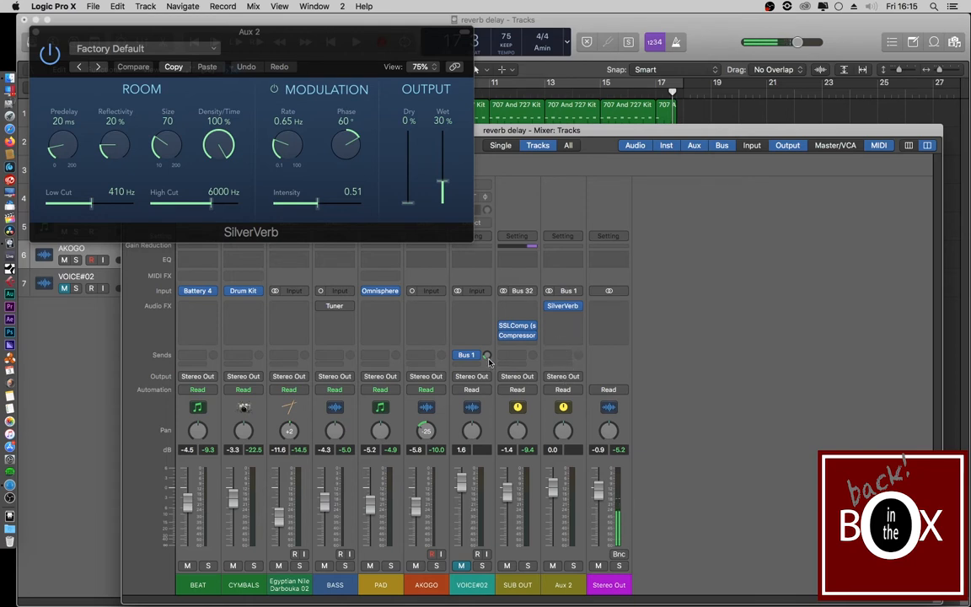
{"action": "left_click", "coordinate": [488, 361]}
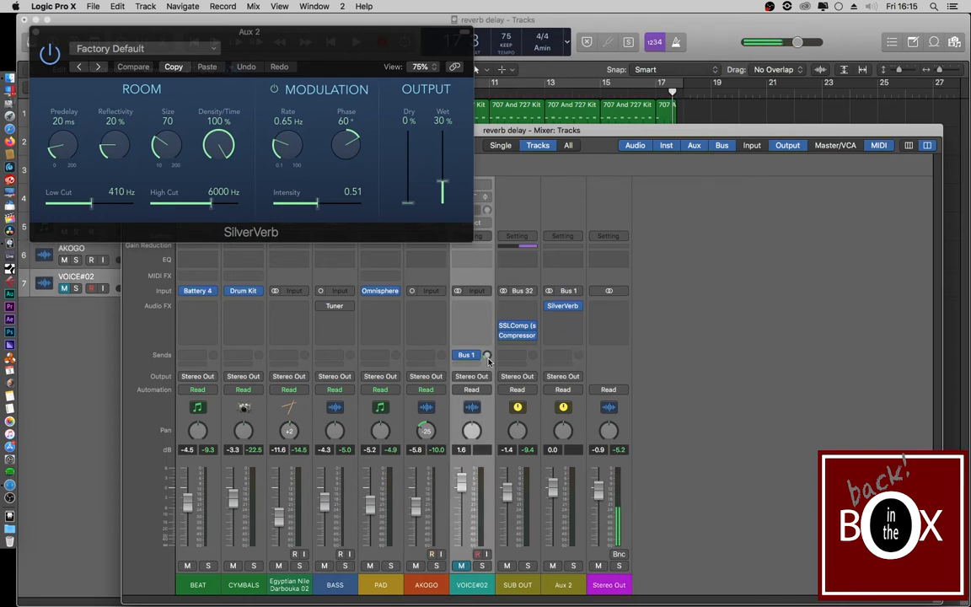
{"action": "left_click", "coordinate": [560, 367]}
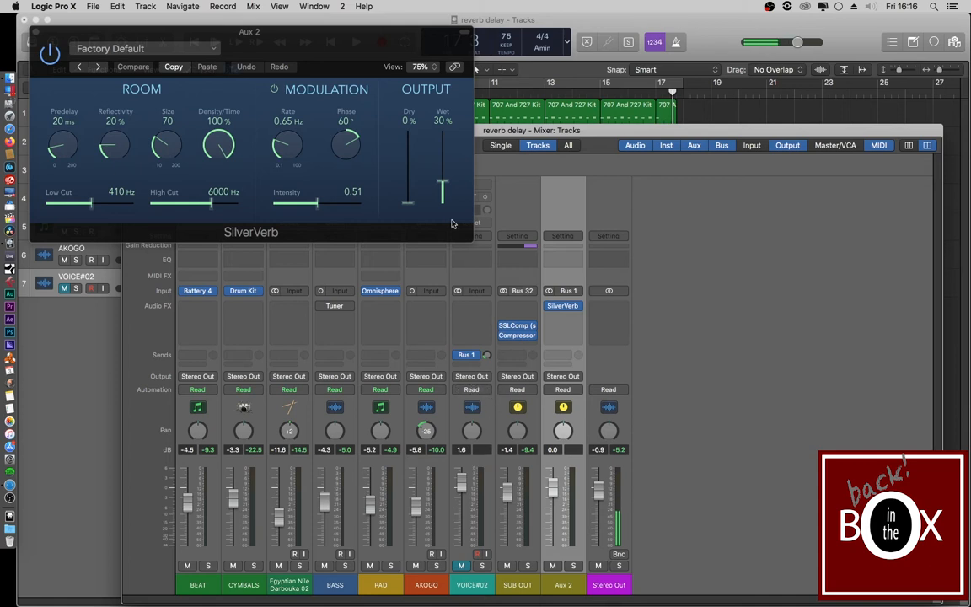
{"action": "left_click_drag", "start_coordinate": [445, 187], "coordinate": [445, 131]}
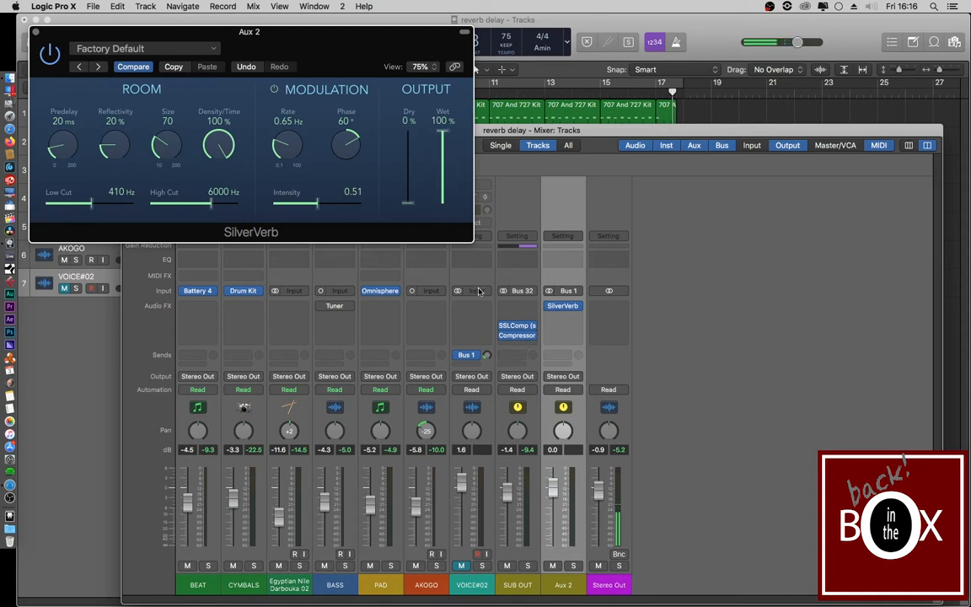
Raise the VOICE#02 send to Bus 1 to about -9.7 dB and set the Aux 2 fader to 0.1 dB.
{"action": "left_click_drag", "start_coordinate": [487, 355], "coordinate": [486, 333]}
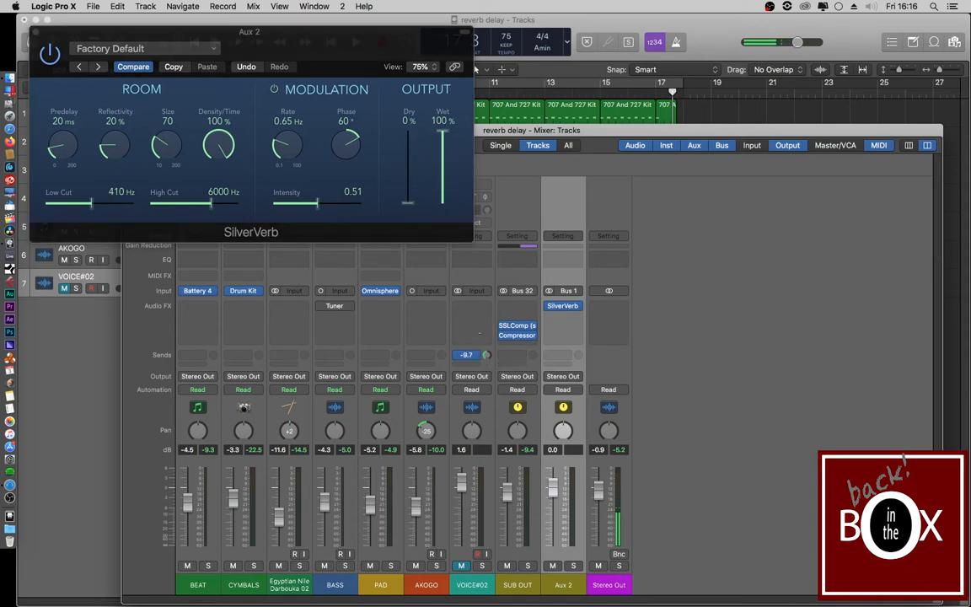
{"action": "left_click_drag", "start_coordinate": [554, 489], "coordinate": [554, 489]}
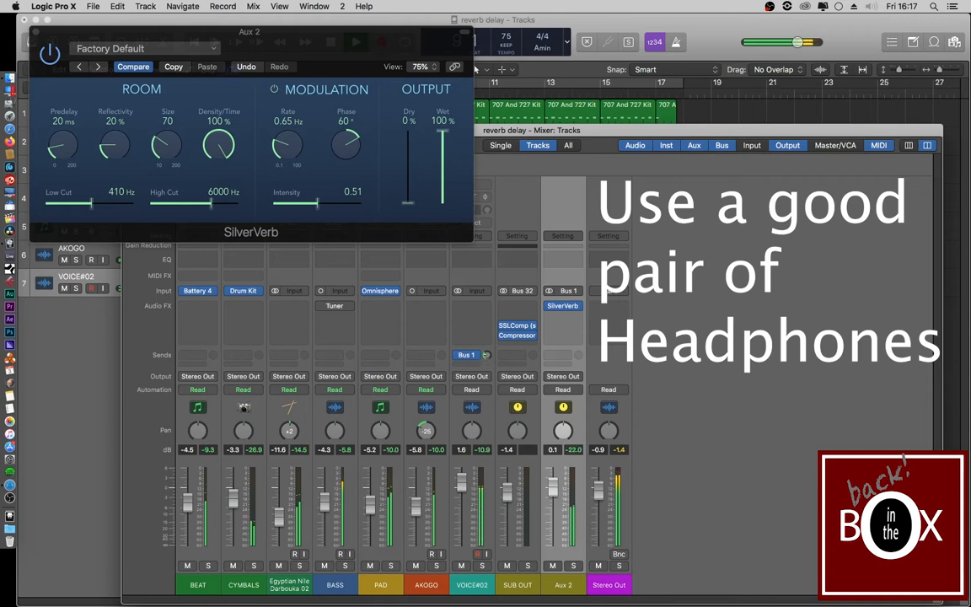
{"action": "mouse_move", "coordinate": [486, 356]}
{"action": "left_mouse_down"}
{"action": "mouse_move", "coordinate": [476, 313]}
{"action": "mouse_move", "coordinate": [479, 359]}
{"action": "left_mouse_up"}
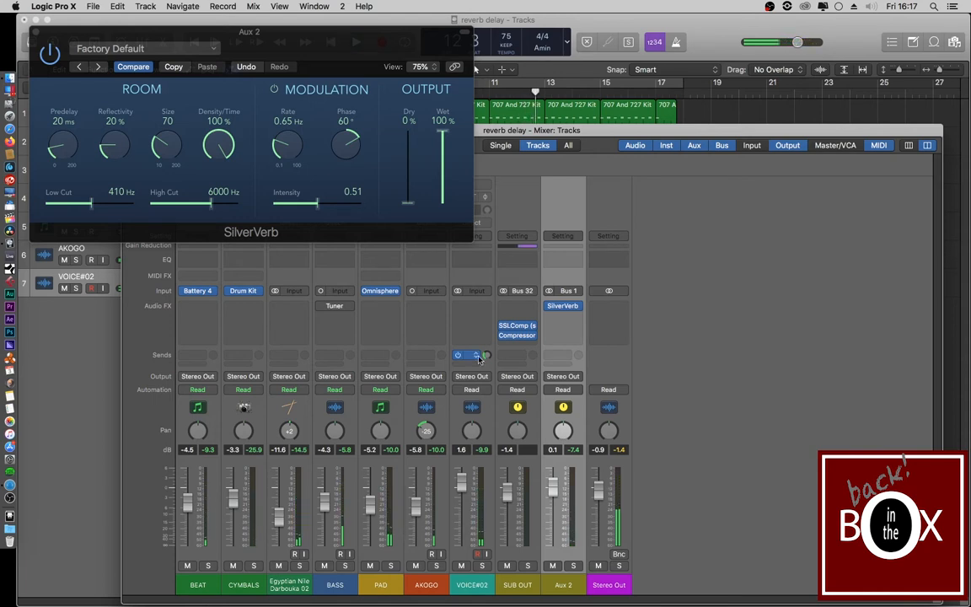
Load the KANSANGA CORRIDOR preset in SilverVerb and move the plug-in window clear of the track list.
{"action": "left_click", "coordinate": [342, 35]}
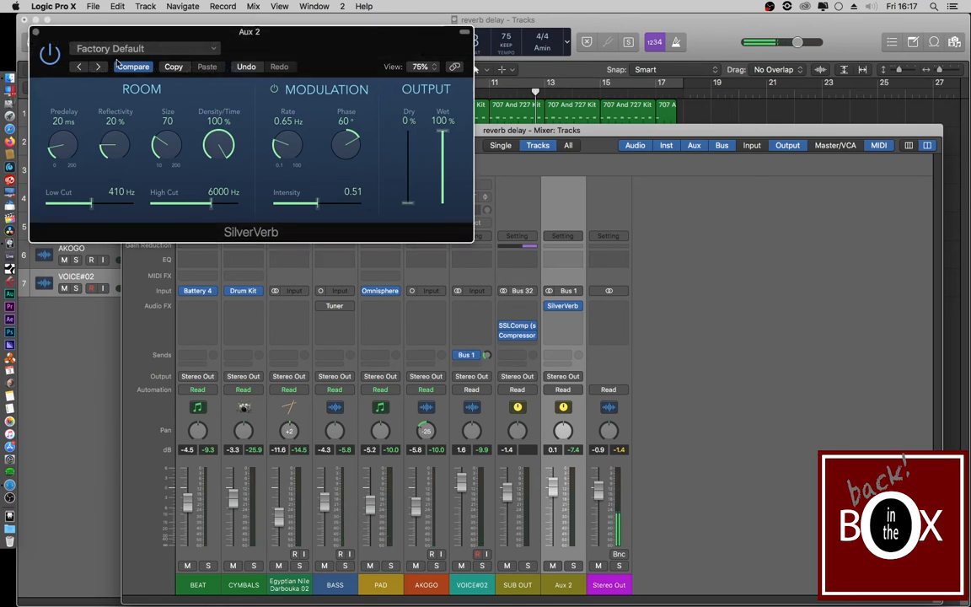
{"action": "left_click", "coordinate": [169, 49]}
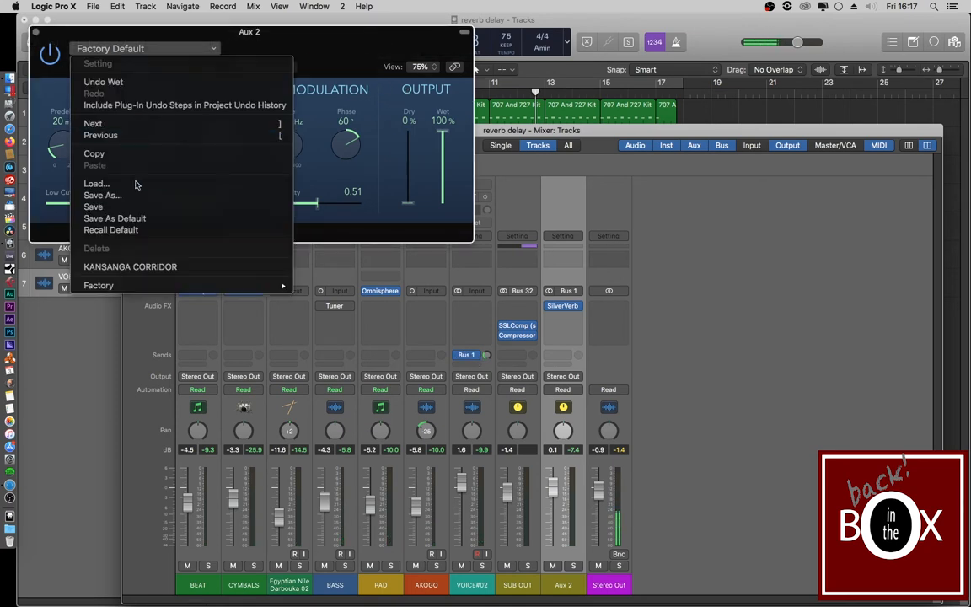
{"action": "left_click", "coordinate": [142, 268]}
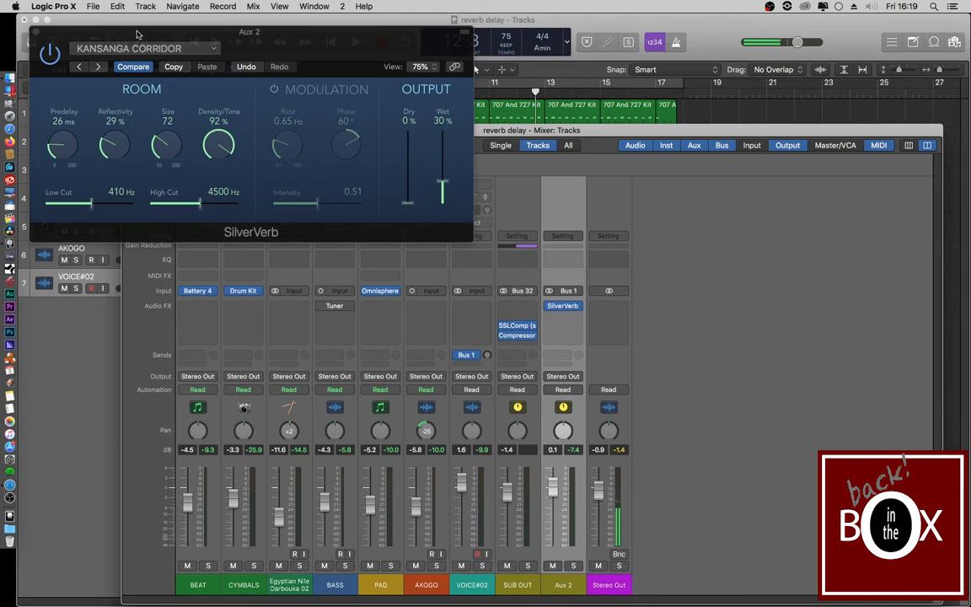
{"action": "left_click_drag", "start_coordinate": [137, 33], "coordinate": [222, 76]}
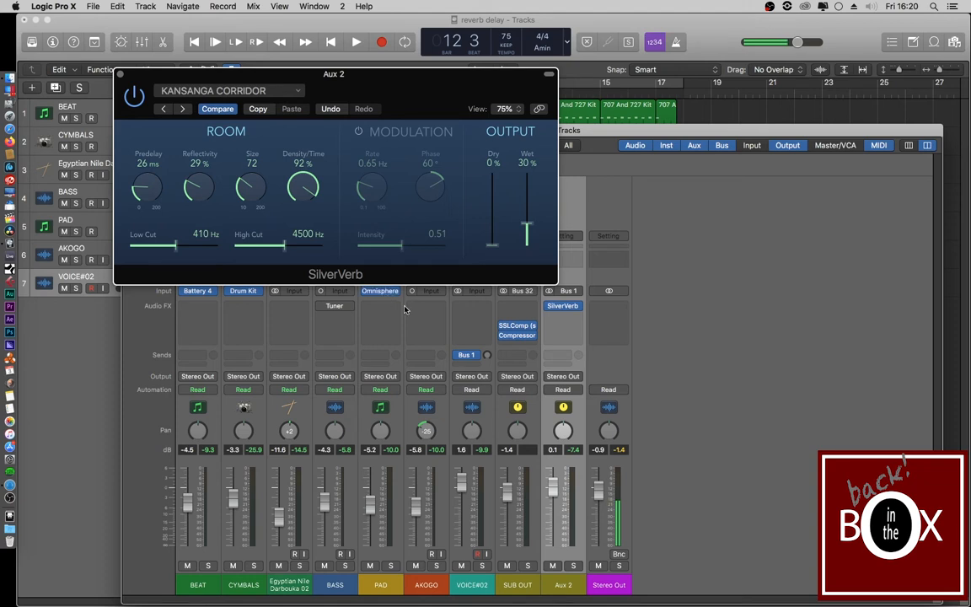
Raise the VOICE#02 send to Bus 1 and set the preset's Wet output to 100%.
{"action": "left_click_drag", "start_coordinate": [485, 361], "coordinate": [486, 307]}
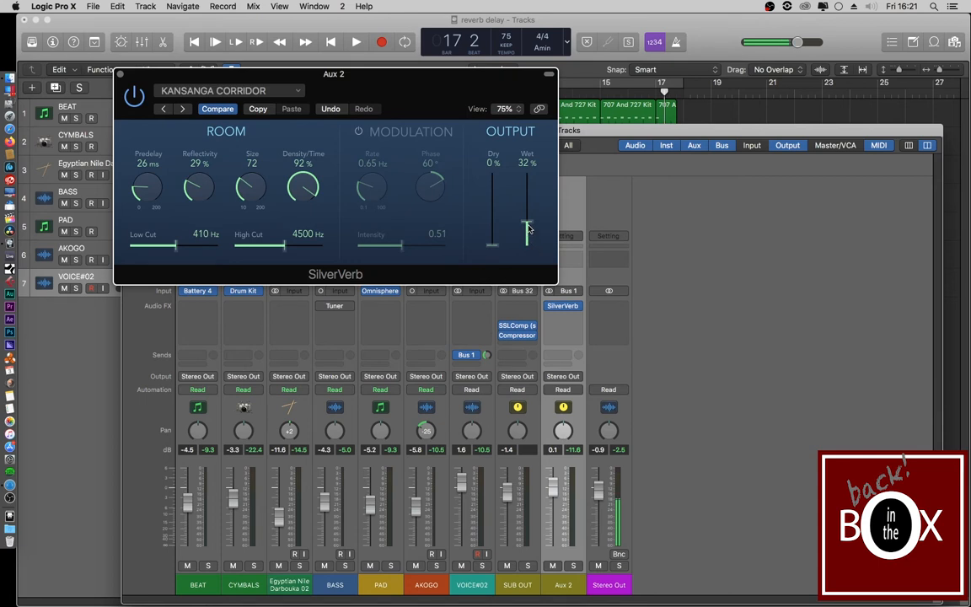
{"action": "left_click_drag", "start_coordinate": [526, 226], "coordinate": [526, 158]}
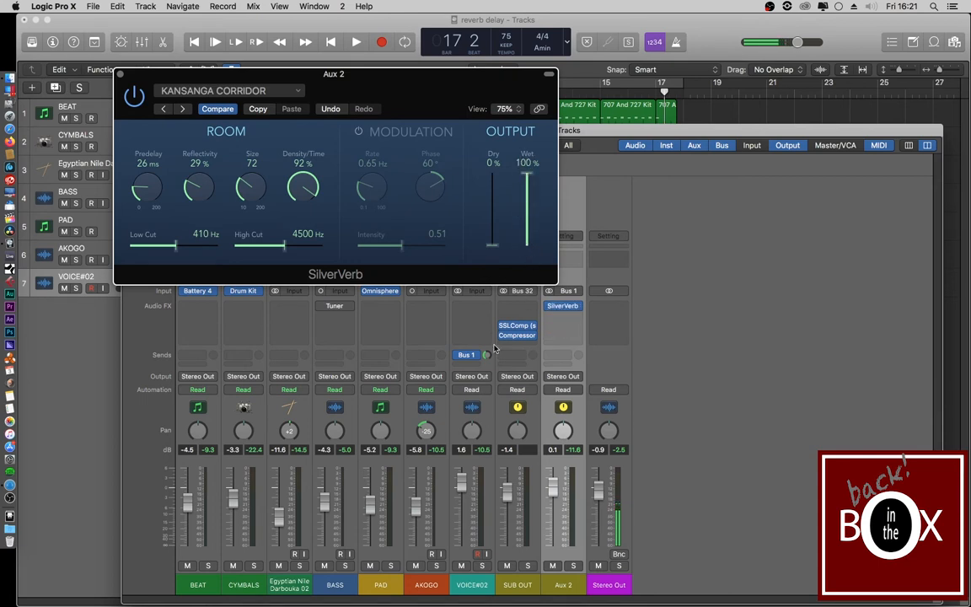
Audition the song while fine-tuning the VOICE#02 send level to Bus 1, and stop playback.
{"action": "mouse_move", "coordinate": [486, 355]}
{"action": "left_mouse_down"}
{"action": "mouse_move", "coordinate": [486, 346]}
{"action": "mouse_move", "coordinate": [488, 372]}
{"action": "mouse_move", "coordinate": [487, 363]}
{"action": "left_mouse_up"}
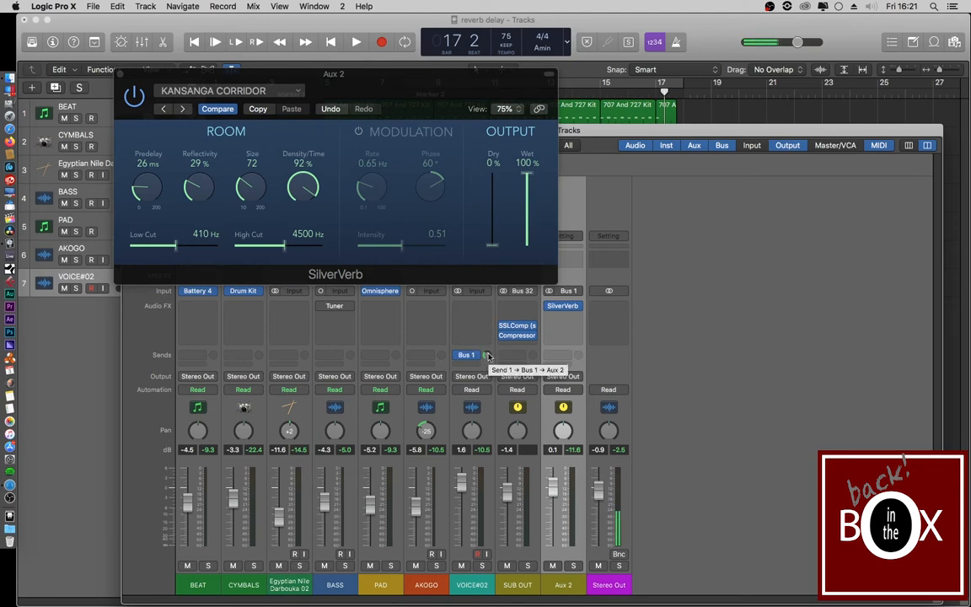
{"action": "key", "text": "space"}
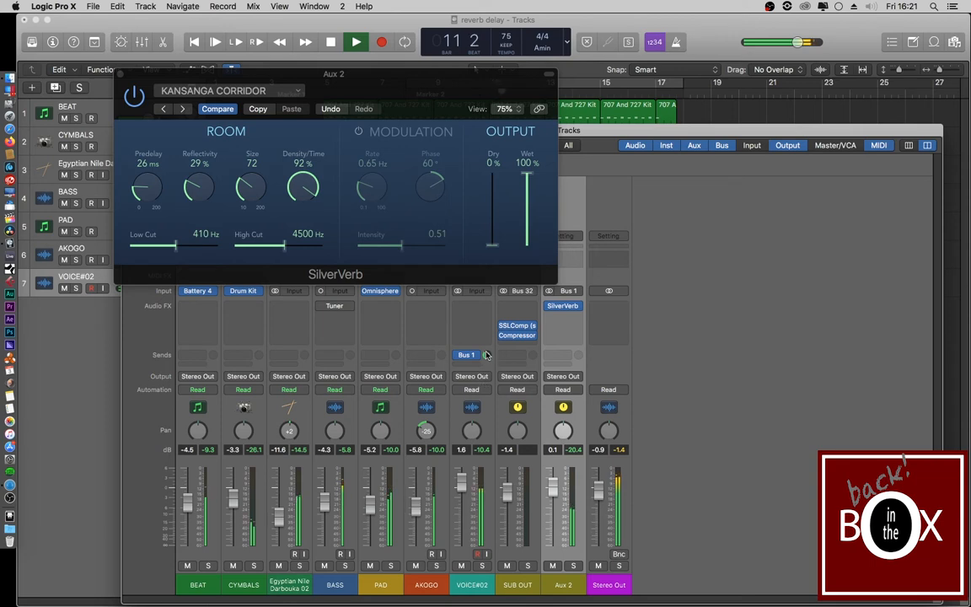
{"action": "left_click_drag", "start_coordinate": [486, 355], "coordinate": [487, 359]}
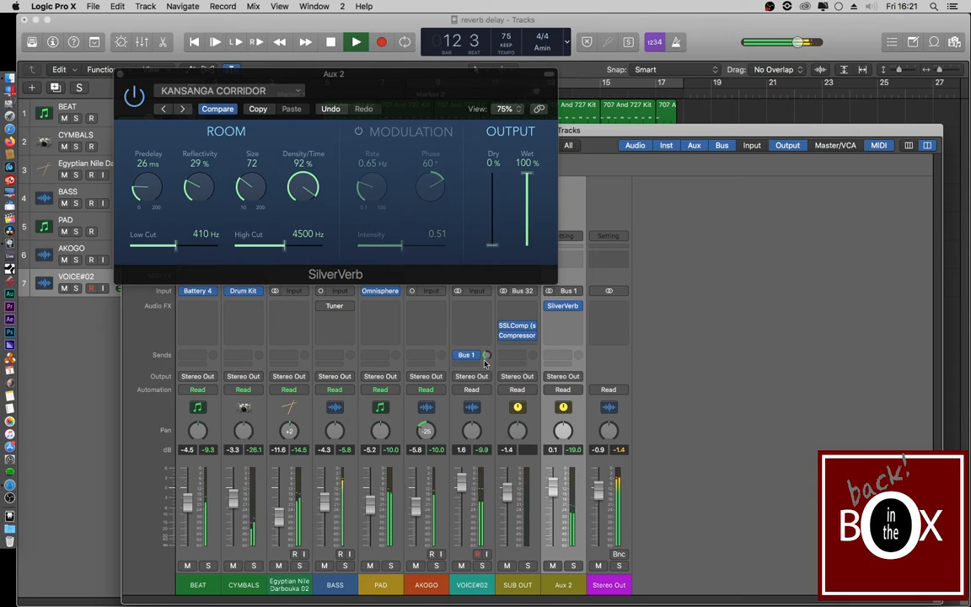
{"action": "key", "text": "space"}
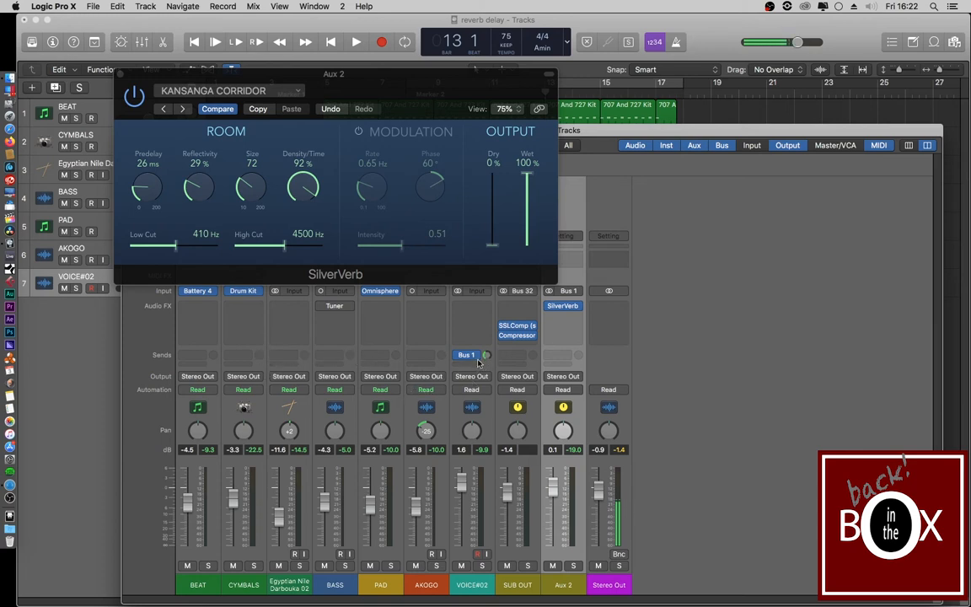
Send the AKOGO channel to Bus 1, which feeds Aux 2.
{"action": "left_click", "coordinate": [431, 358]}
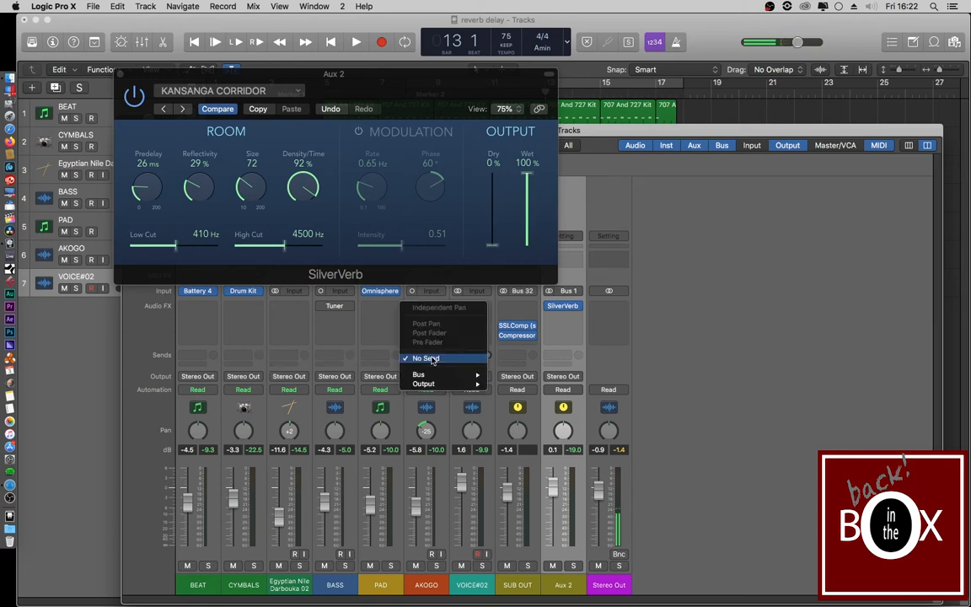
{"action": "mouse_move", "coordinate": [434, 375]}
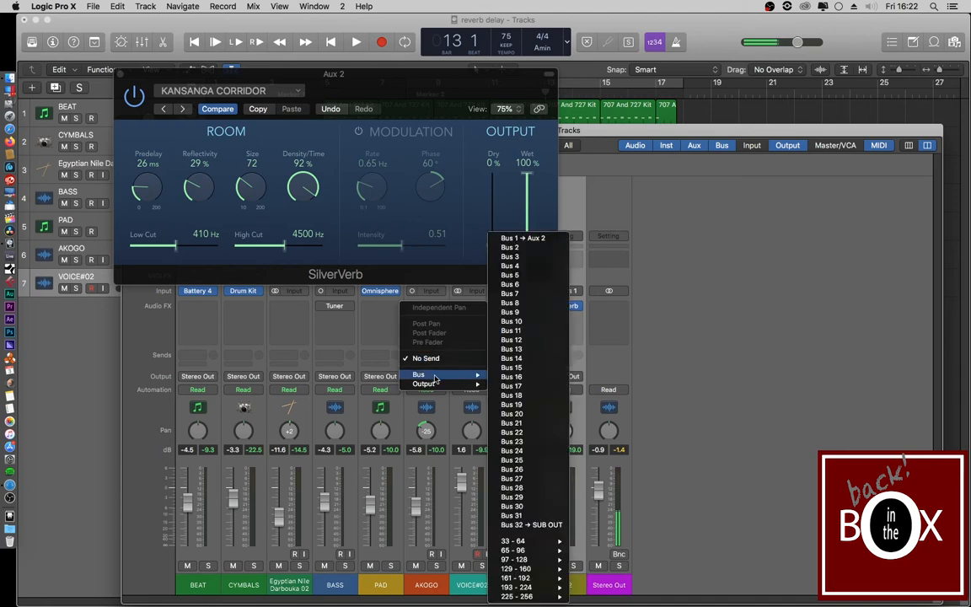
{"action": "left_click", "coordinate": [526, 239]}
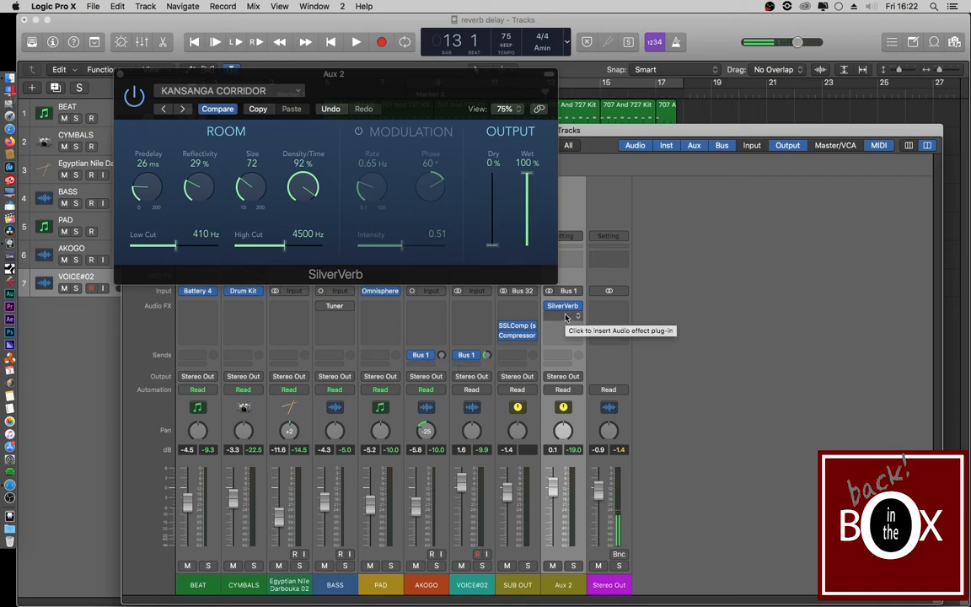
Rename the Aux 2 channel as REVERB.
{"action": "double_click", "coordinate": [560, 586]}
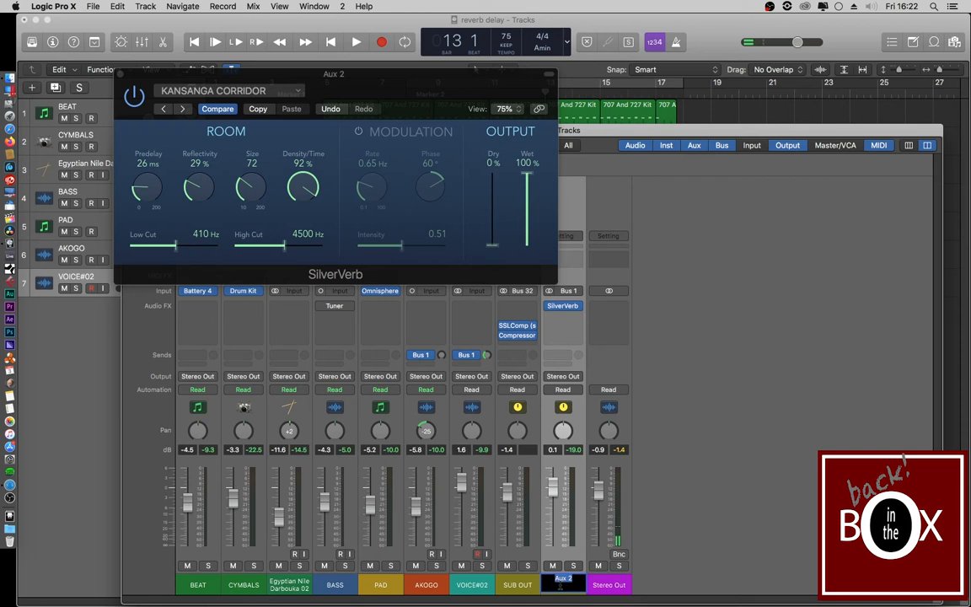
{"action": "type", "text": "REVERB"}
{"action": "key", "text": "Return"}
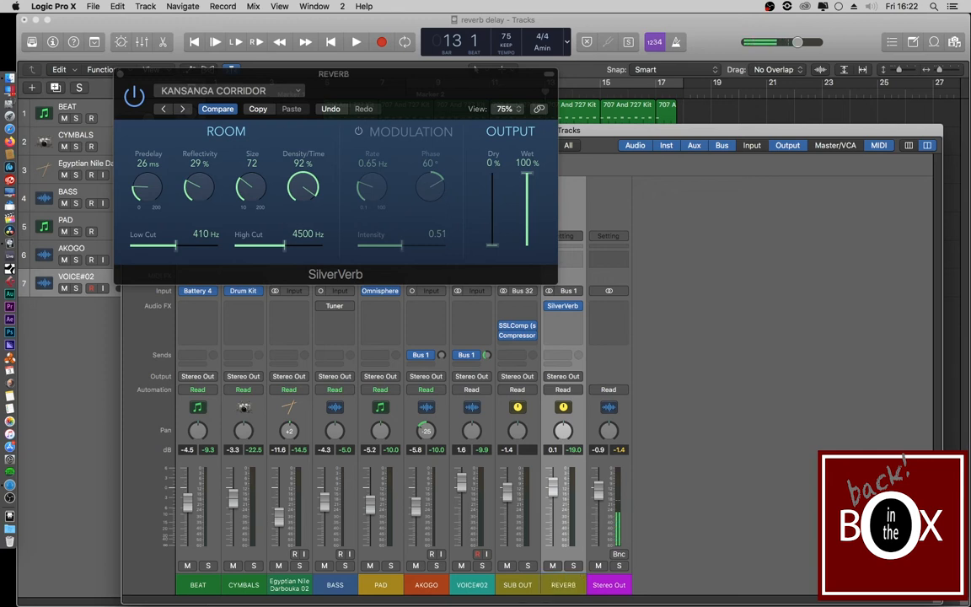
Check that the AKOGO send is routed through Bus 1 to the REVERB channel.
{"action": "left_click", "coordinate": [426, 355]}
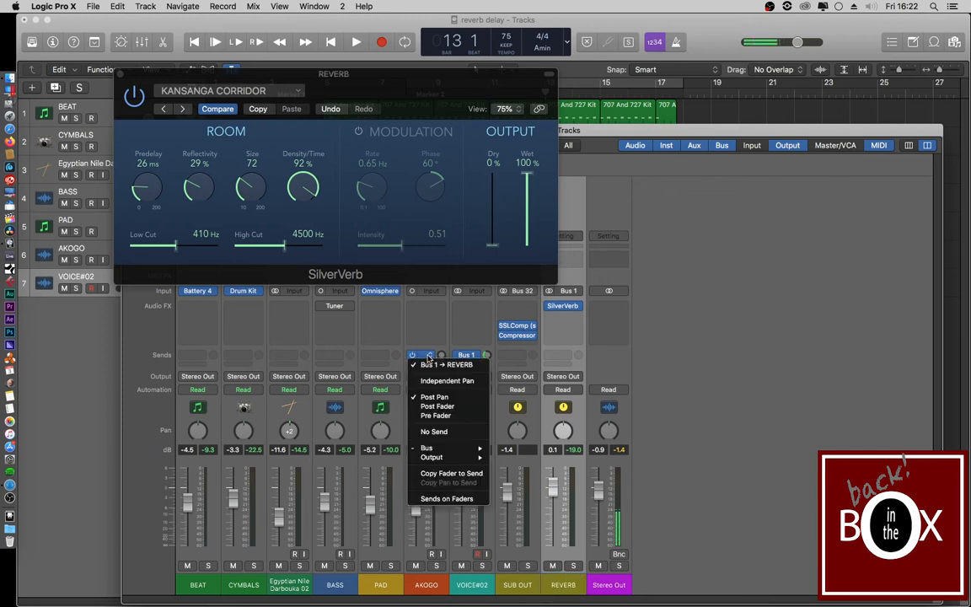
{"action": "left_click", "coordinate": [443, 367]}
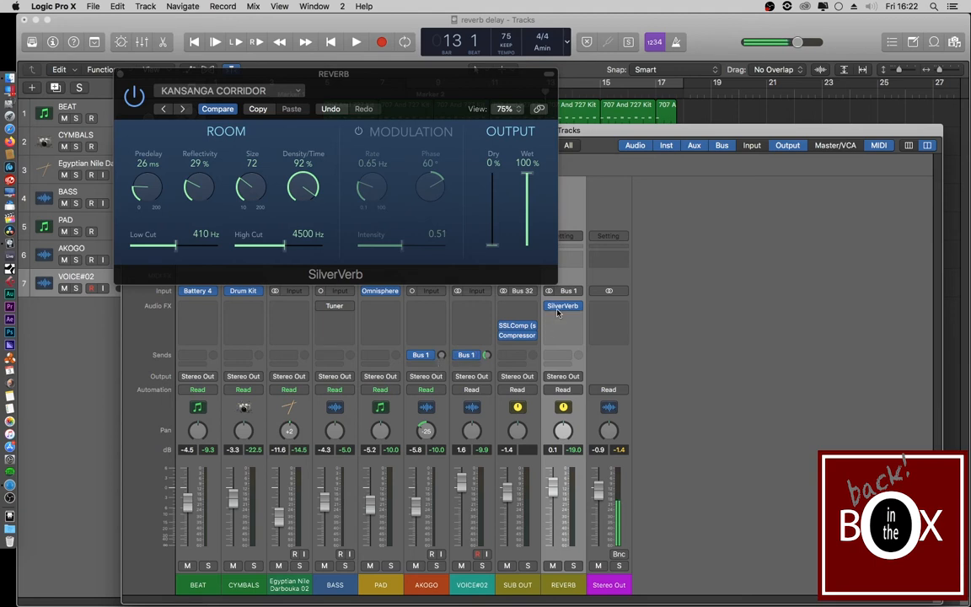
{"action": "mouse_move", "coordinate": [566, 307]}
{"action": "mouse_move", "coordinate": [459, 358]}
{"action": "left_click", "coordinate": [430, 359]}
Play the song while raising the AKOGO send to Bus 1 to about -6.1 dB, and stop playback.
{"action": "key", "text": "space"}
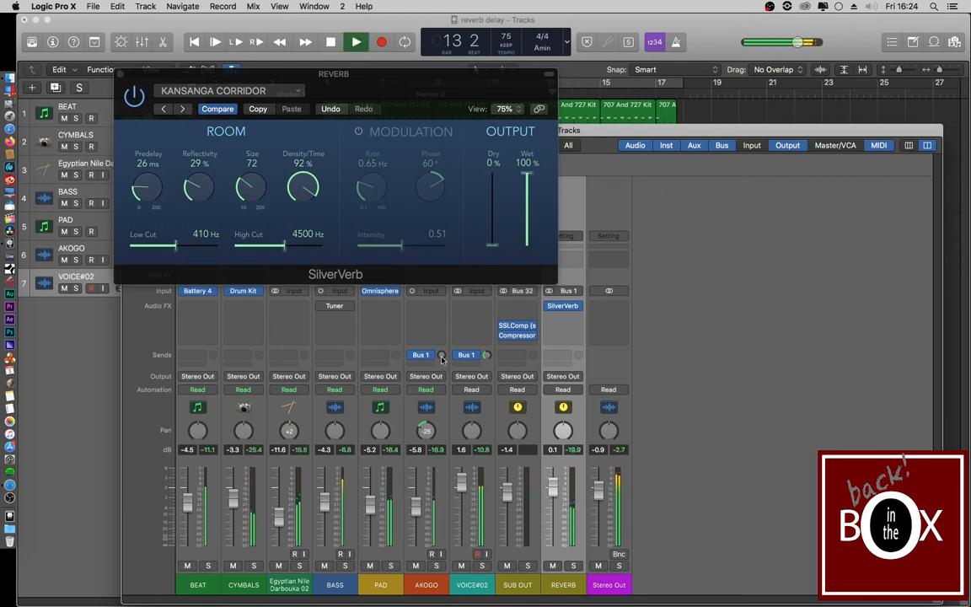
{"action": "left_click_drag", "start_coordinate": [441, 355], "coordinate": [436, 308]}
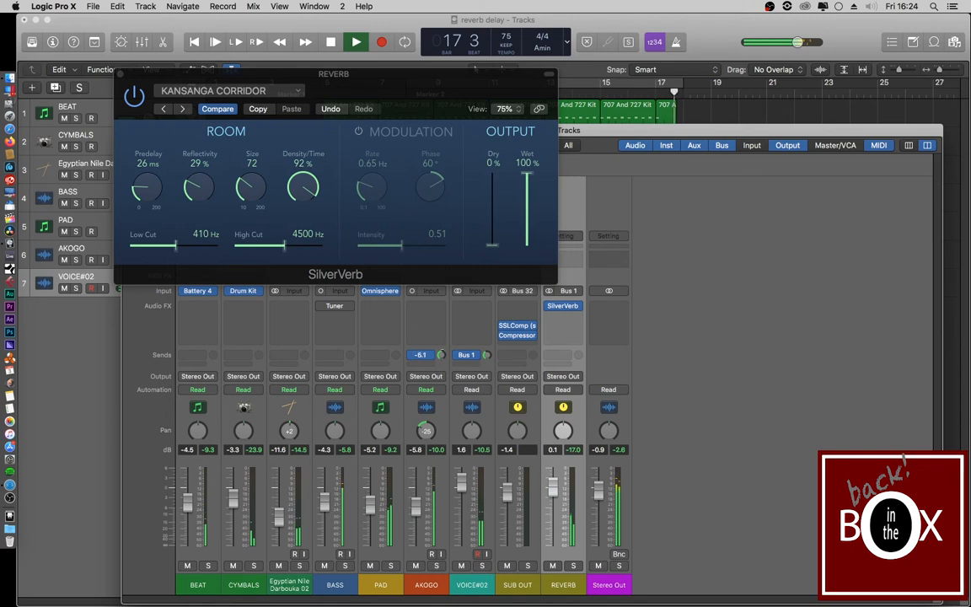
{"action": "key", "text": "space"}
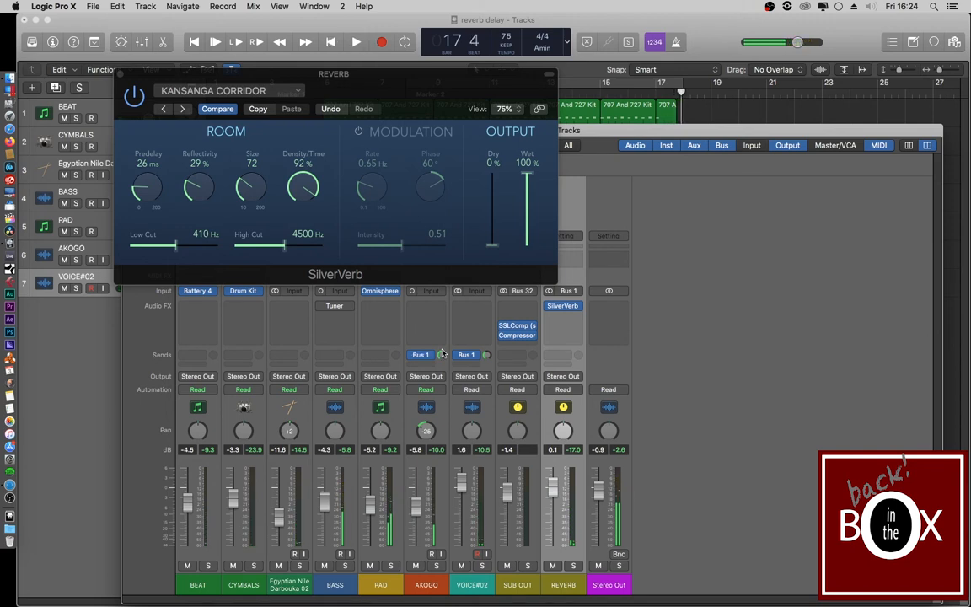
Mute the VOICE#02 channel and audition the mix without it, stopping playback at the end.
{"action": "left_click", "coordinate": [462, 566]}
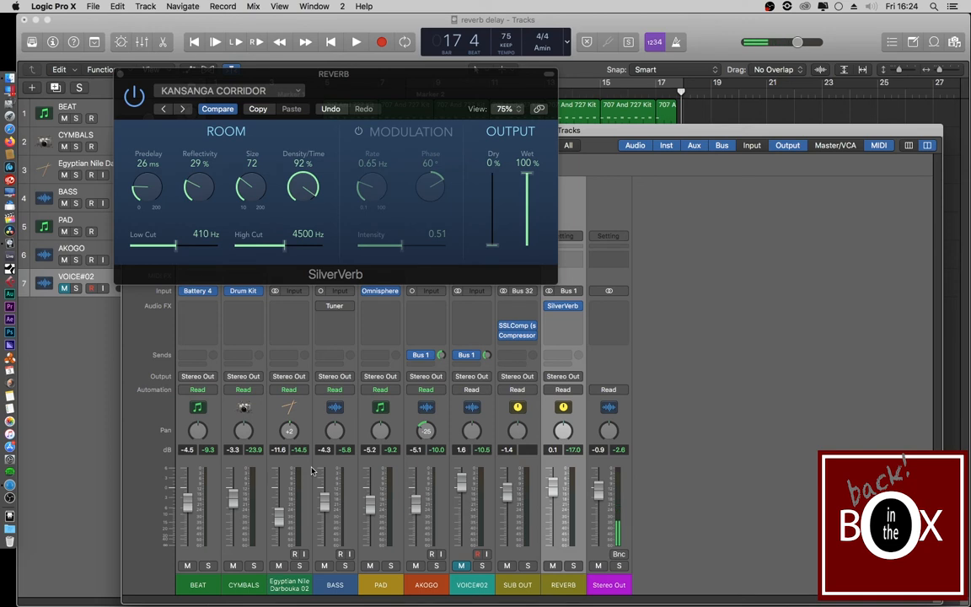
{"action": "key", "text": "Return"}
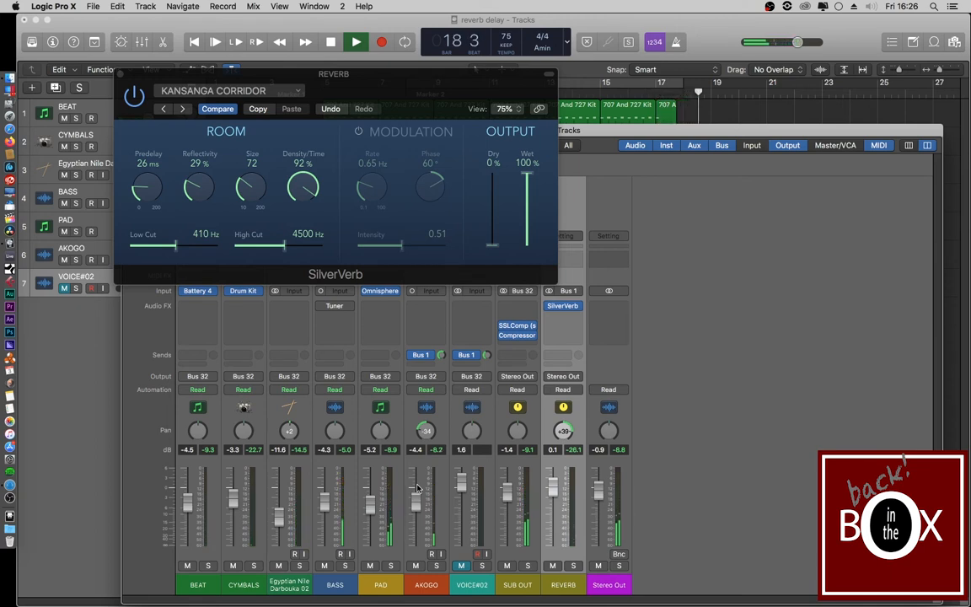
{"action": "key", "text": "space"}
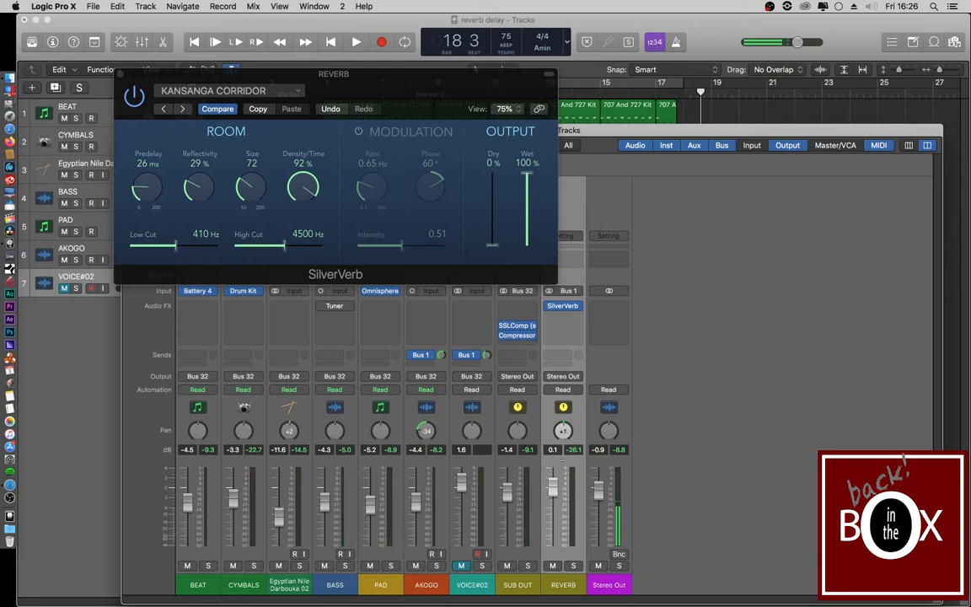
Set the AKOGO channel's pan to -27 and fine-tune its send to Bus 1.
{"action": "left_click_drag", "start_coordinate": [426, 431], "coordinate": [426, 425]}
{"action": "left_click_drag", "start_coordinate": [440, 355], "coordinate": [442, 369]}
Add a send to Bus 1 (REVERB) on the Egyptian Nile Darbouka 02 channel.
{"action": "left_click", "coordinate": [288, 358]}
{"action": "mouse_move", "coordinate": [287, 372]}
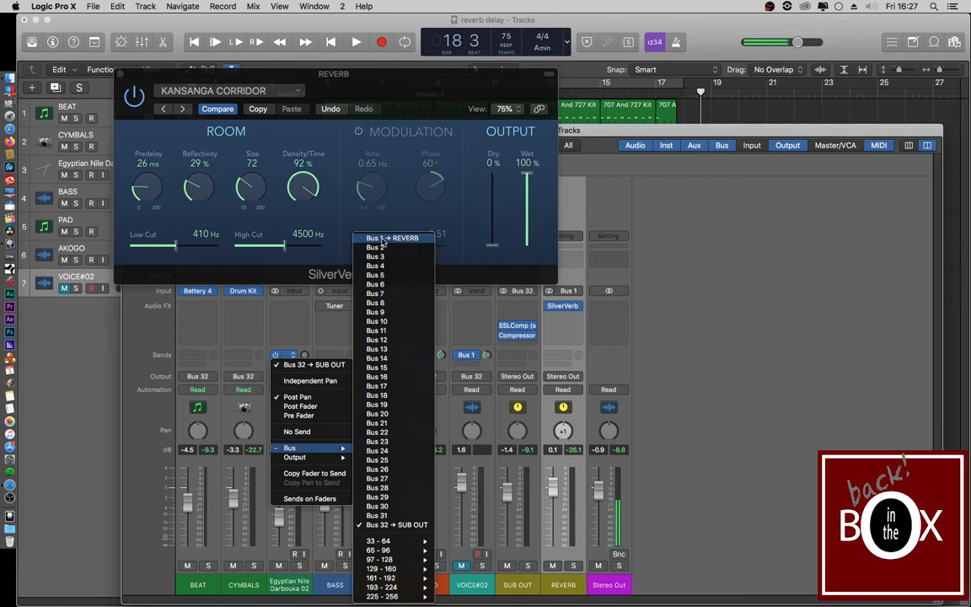
{"action": "left_click", "coordinate": [383, 240]}
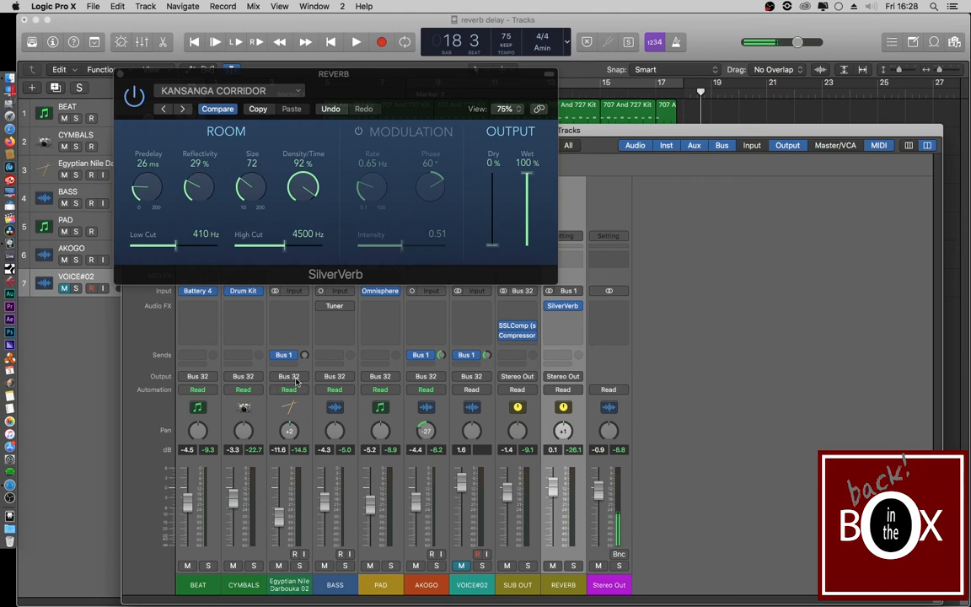
Solo the Egyptian Nile Darbouka 02 channel, raise its Bus 1 send during playback, and stop playback.
{"action": "left_click", "coordinate": [300, 566]}
{"action": "key", "text": "space"}
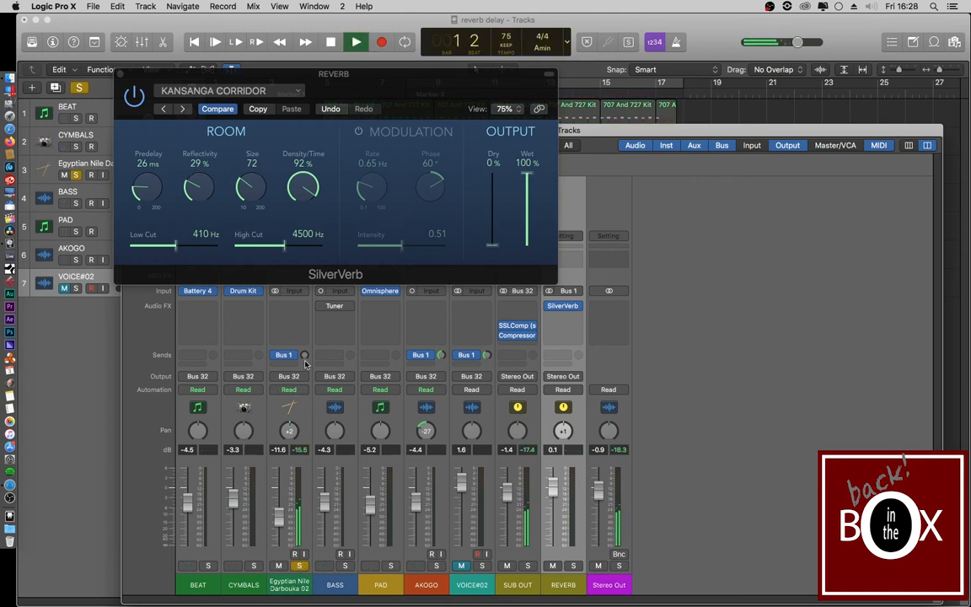
{"action": "left_click_drag", "start_coordinate": [304, 356], "coordinate": [299, 328]}
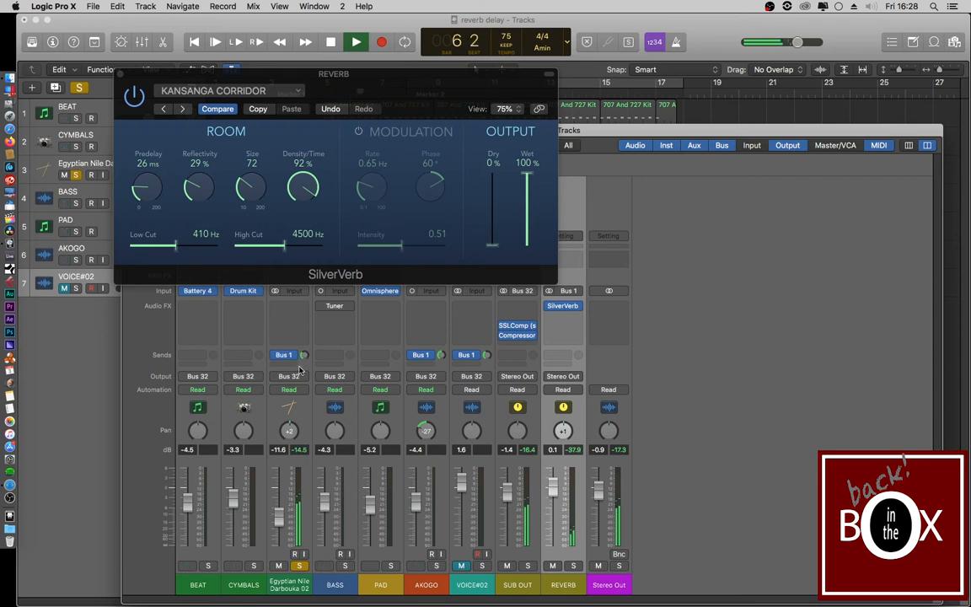
{"action": "key", "text": "space"}
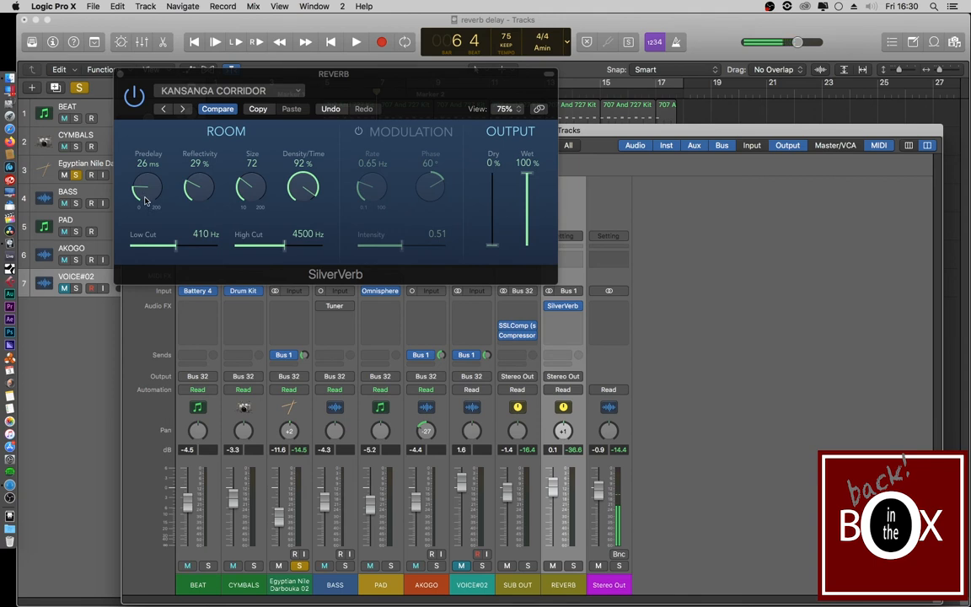
Audition the soloed darbouka from the song start while setting SilverVerb's predelay to 74 ms and size to 50, and stop playback.
{"action": "left_click_drag", "start_coordinate": [247, 185], "coordinate": [247, 189]}
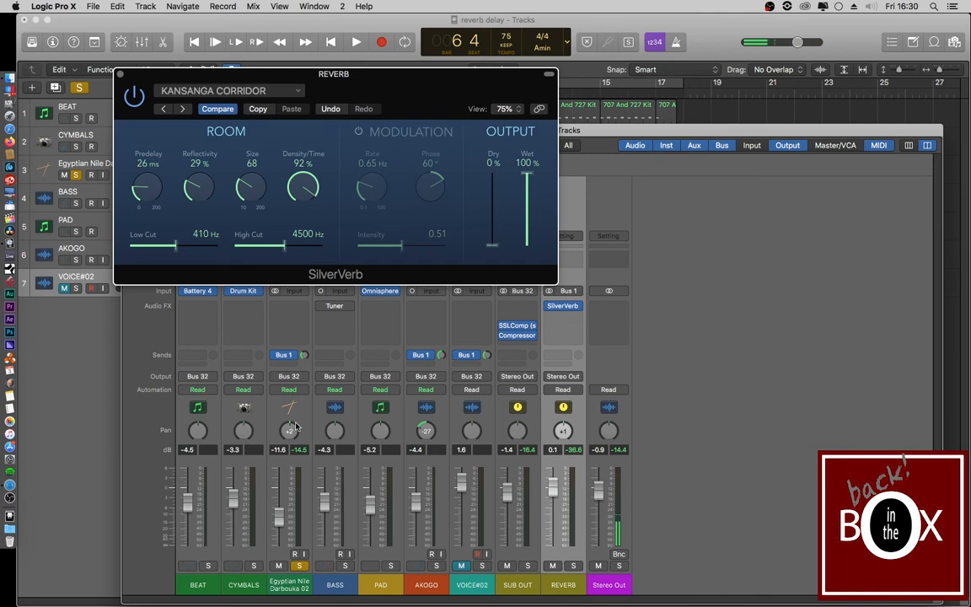
{"action": "key", "text": "Return"}
{"action": "key", "text": "space"}
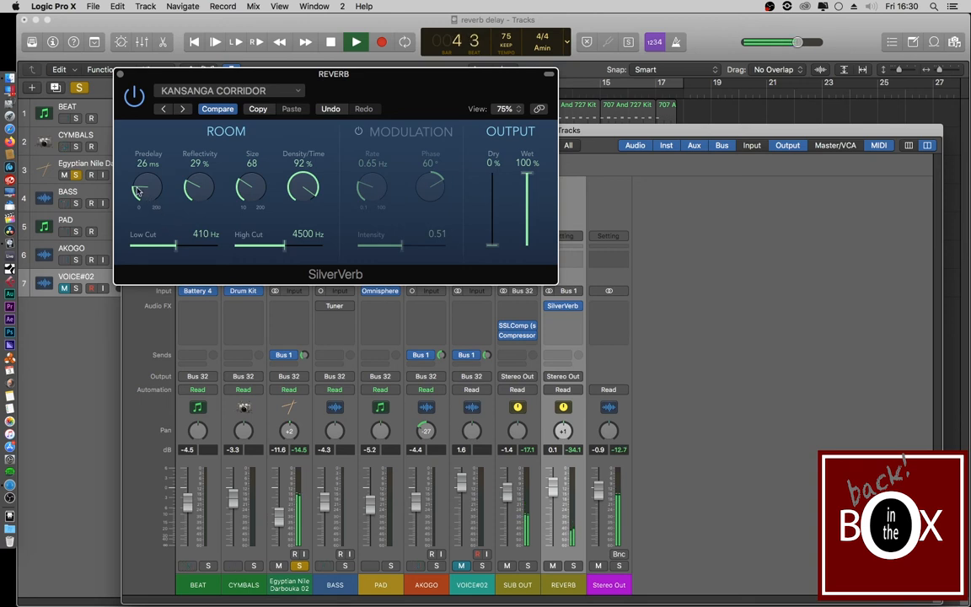
{"action": "left_click_drag", "start_coordinate": [140, 192], "coordinate": [124, 156]}
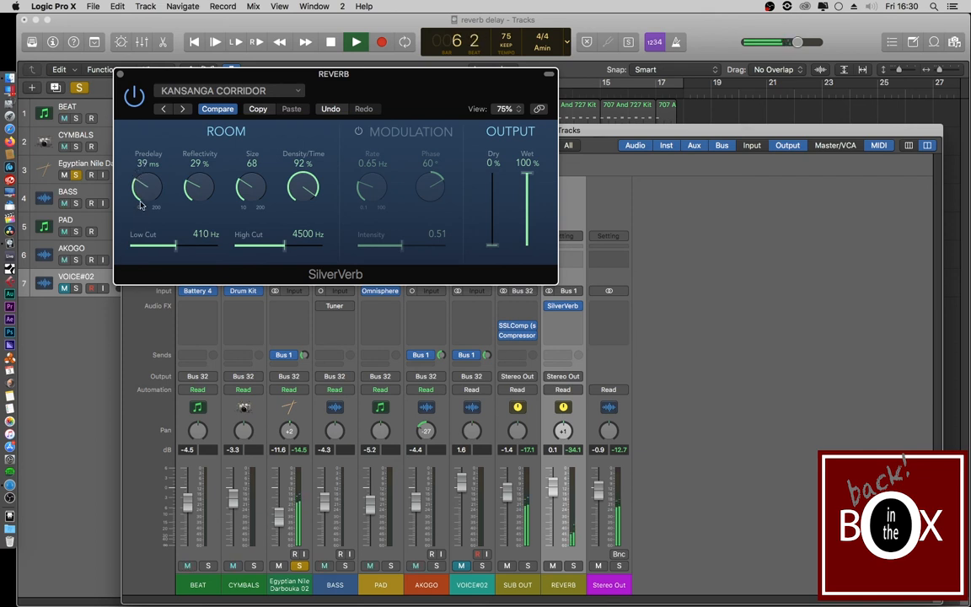
{"action": "left_click_drag", "start_coordinate": [138, 189], "coordinate": [131, 148]}
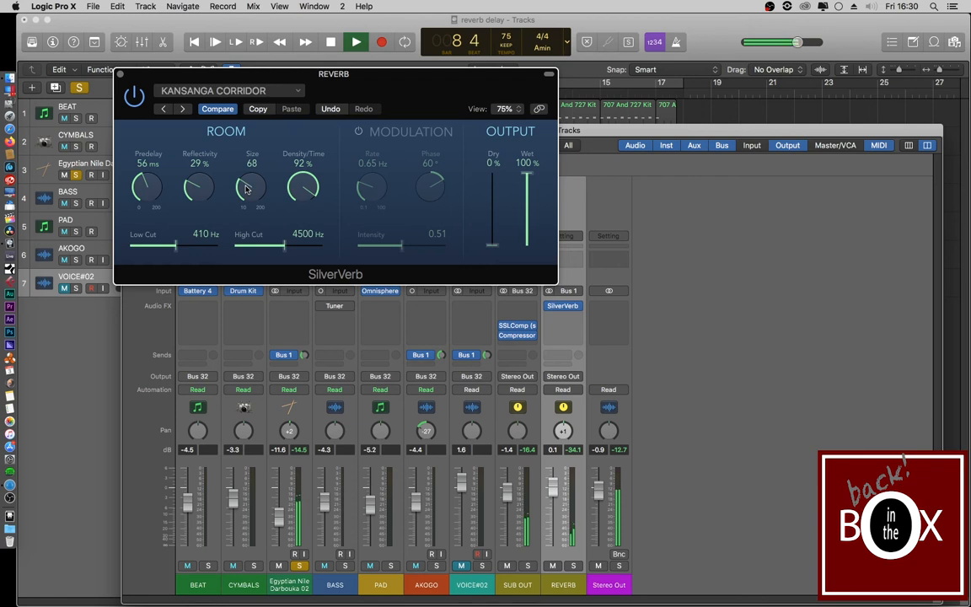
{"action": "left_click_drag", "start_coordinate": [245, 186], "coordinate": [240, 220]}
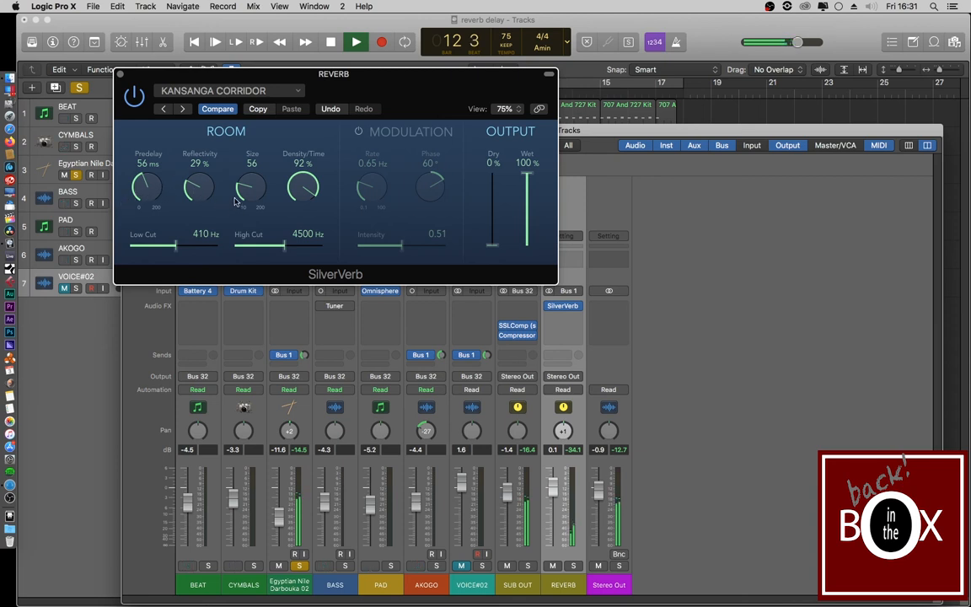
{"action": "left_click_drag", "start_coordinate": [244, 205], "coordinate": [245, 211]}
{"action": "left_click_drag", "start_coordinate": [140, 180], "coordinate": [128, 150]}
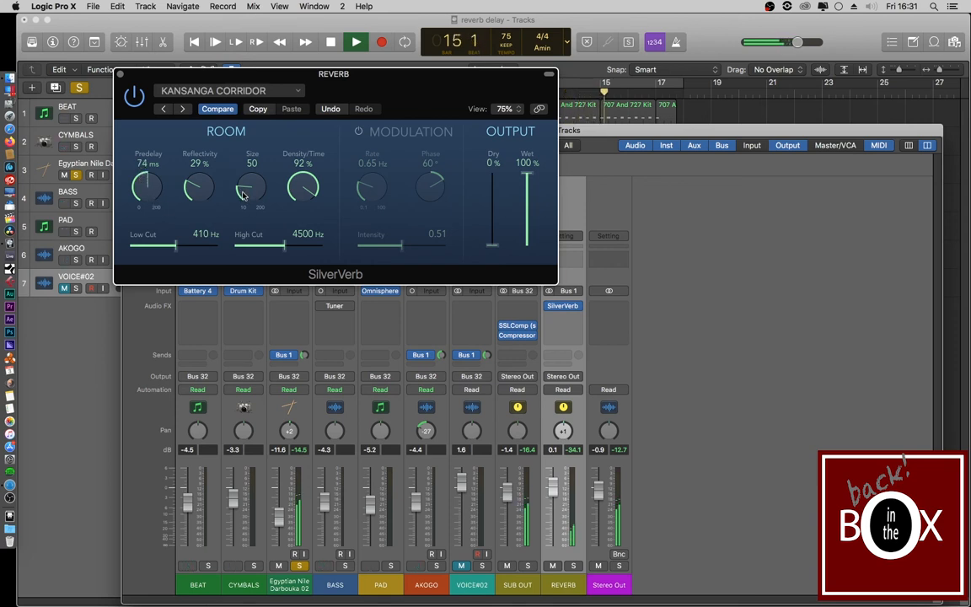
{"action": "key", "text": "space"}
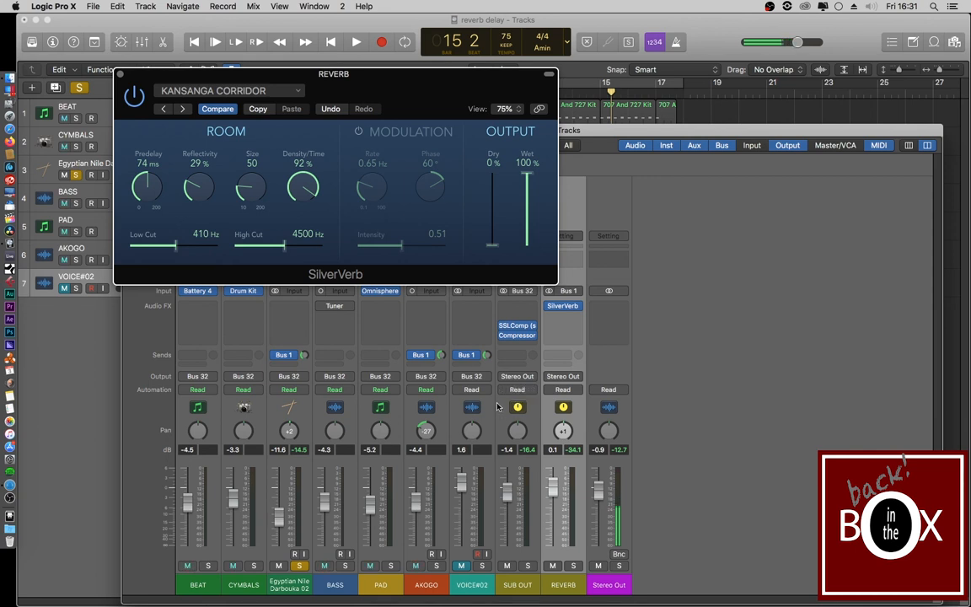
Play the full mix with the darbouka unsoloed and VOICE#02 unmuted, fine-tune both channels' Bus 1 sends, and stop playback.
{"action": "key", "text": "space"}
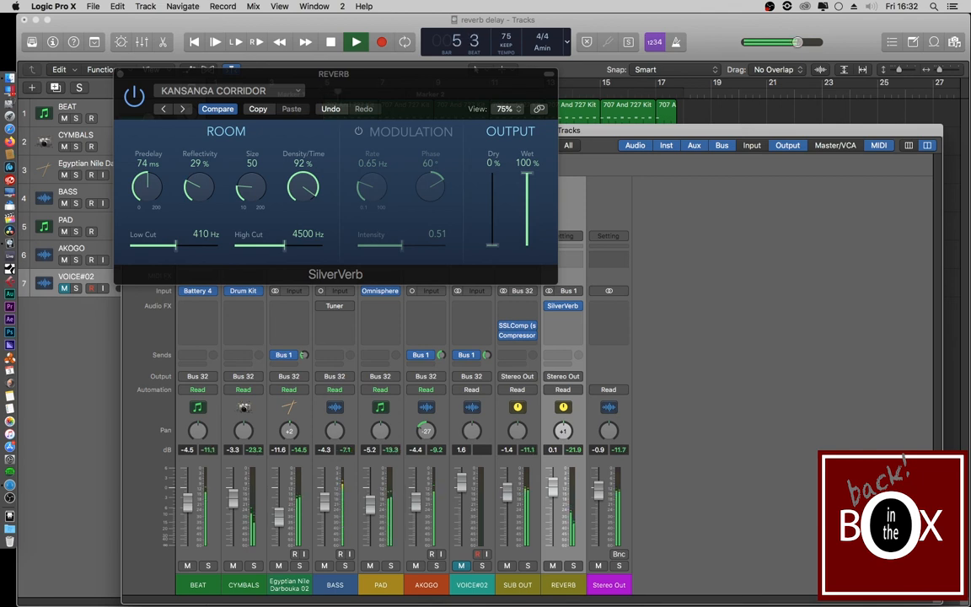
{"action": "left_click_drag", "start_coordinate": [304, 354], "coordinate": [301, 349]}
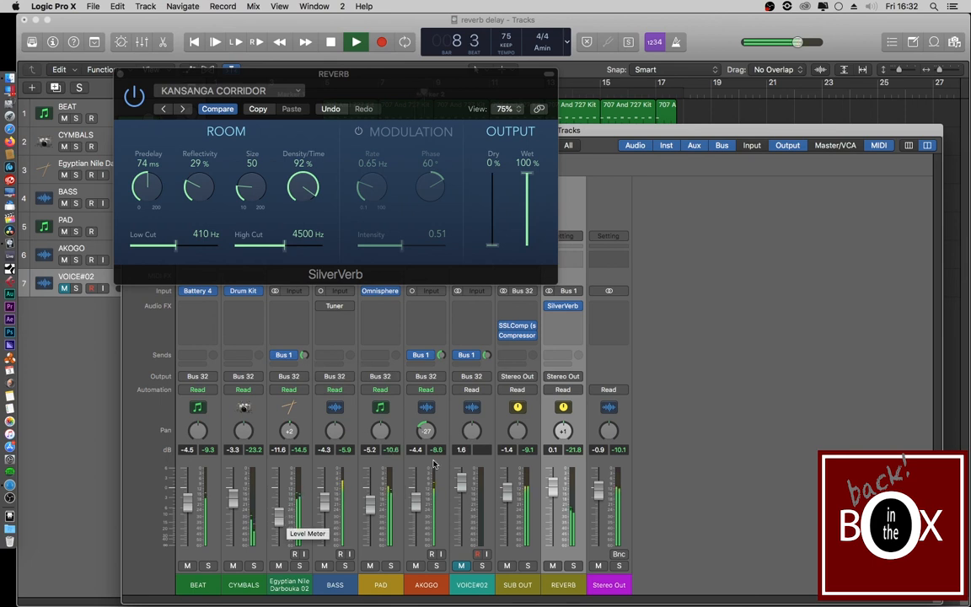
{"action": "left_click", "coordinate": [461, 566]}
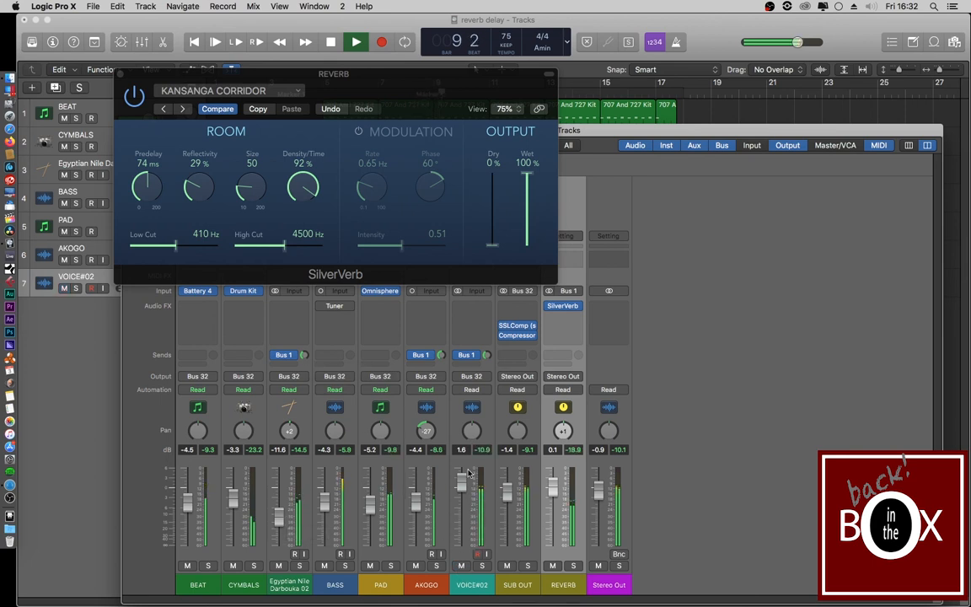
{"action": "left_click_drag", "start_coordinate": [486, 354], "coordinate": [484, 358]}
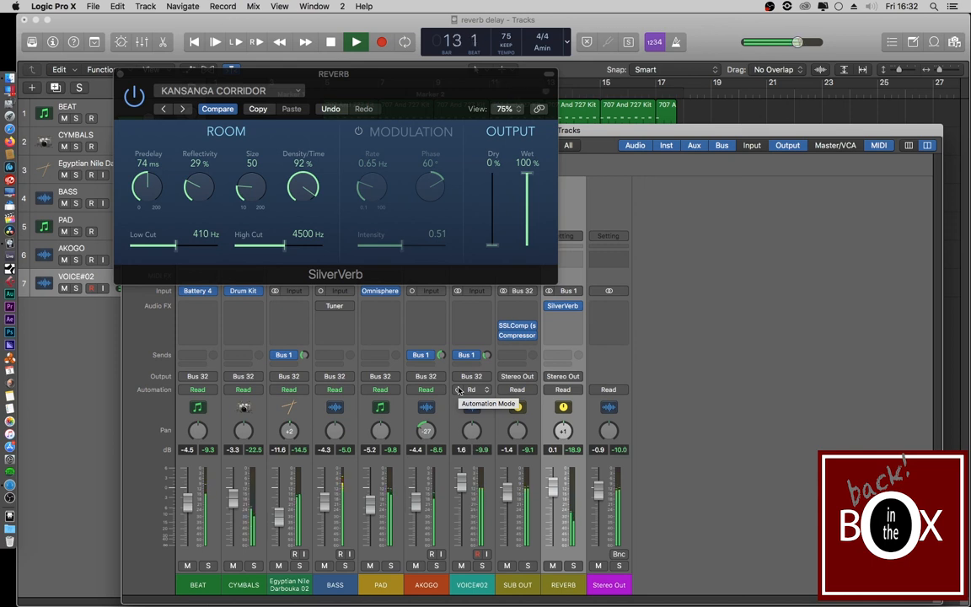
{"action": "key", "text": "space"}
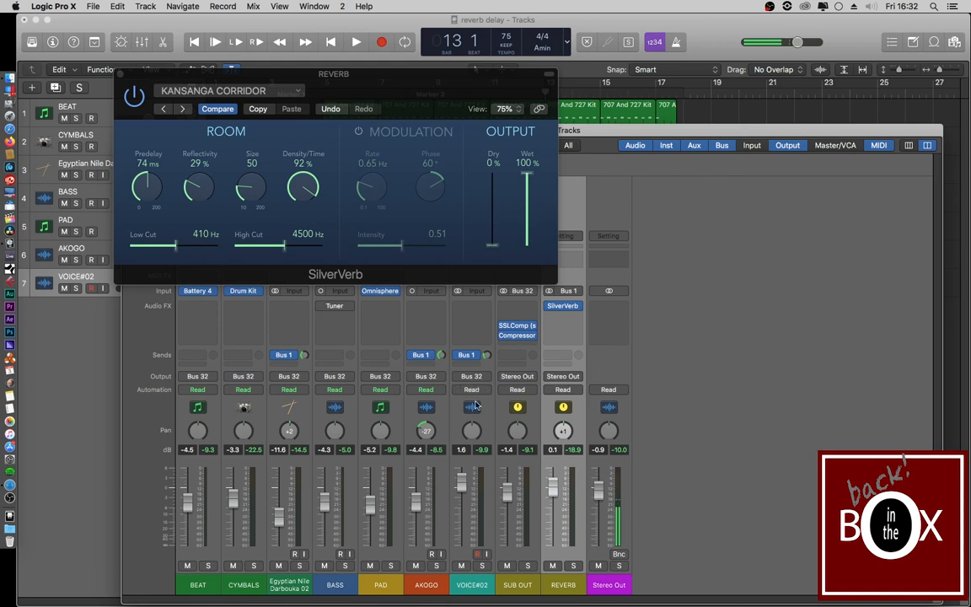
{"action": "mouse_move", "coordinate": [563, 311]}
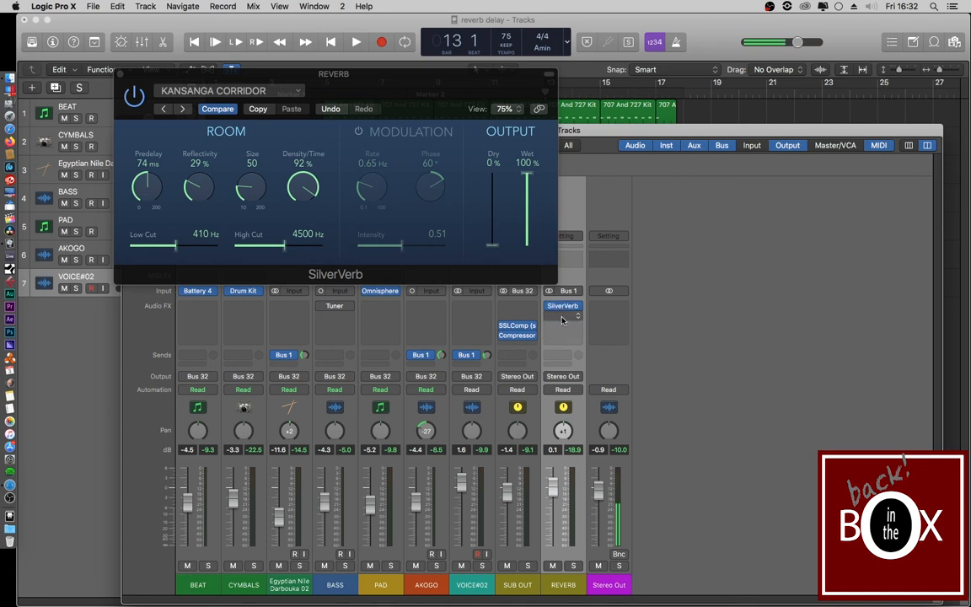